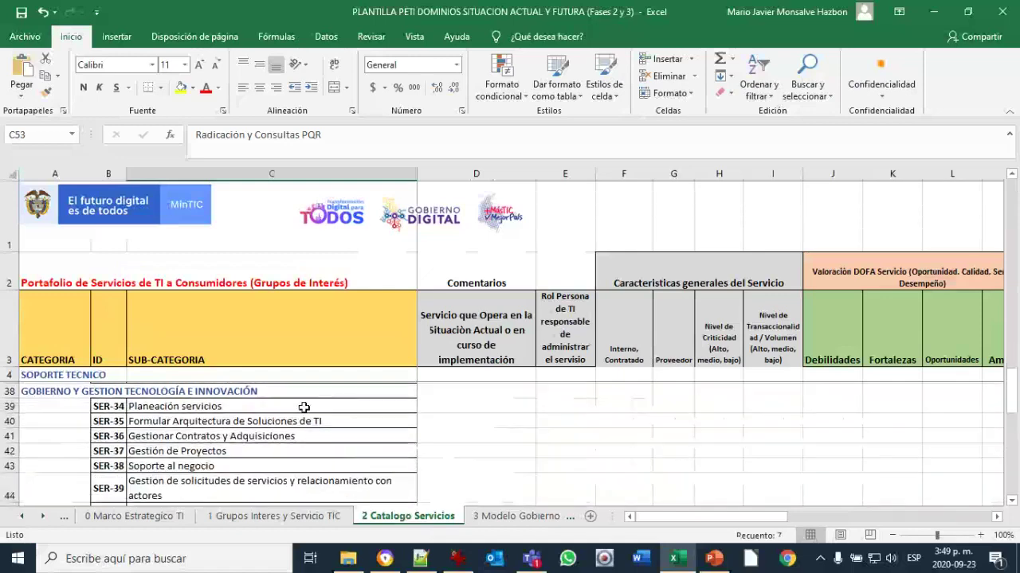
Enter "ok" under Fortalezas for service SER-01 in the service catalog
{"action": "scroll", "coordinate": [315, 403], "scroll_direction": "up", "scroll_amount": 8}
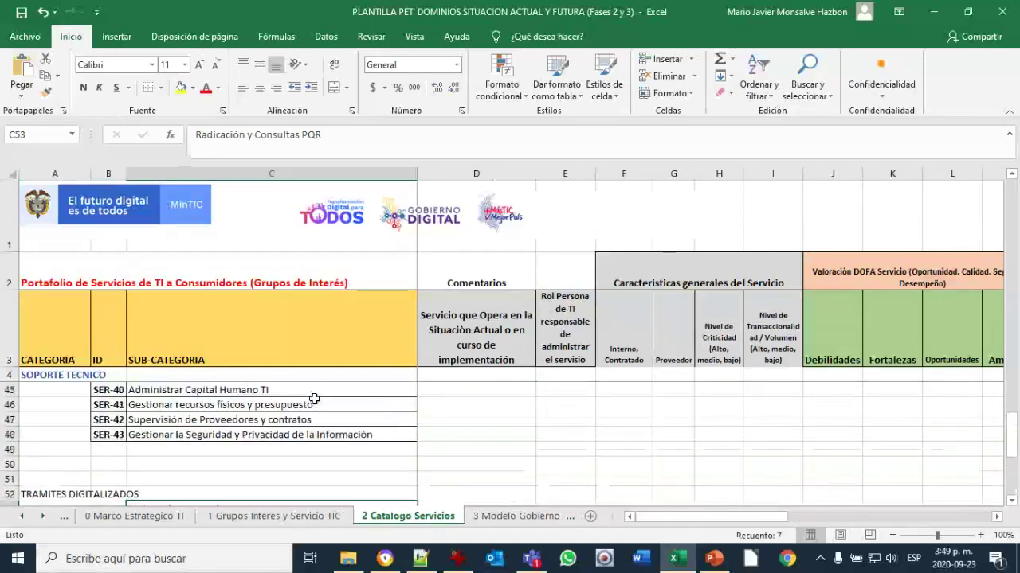
{"action": "left_click", "coordinate": [219, 422]}
{"action": "scroll", "coordinate": [218, 405], "scroll_direction": "up", "scroll_amount": 2}
{"action": "scroll", "coordinate": [217, 405], "scroll_direction": "up", "scroll_amount": 5}
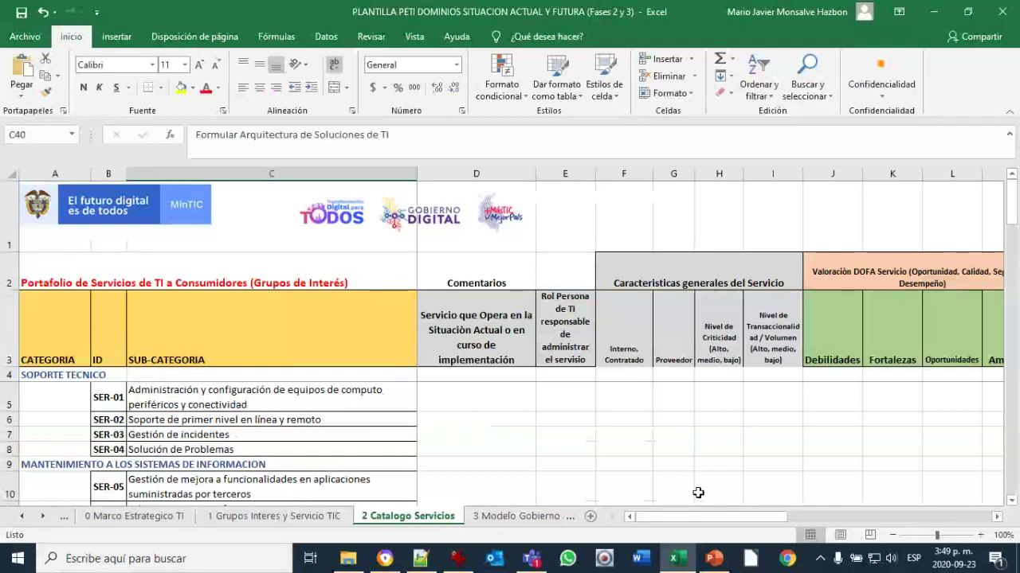
{"action": "left_click_drag", "start_coordinate": [692, 515], "coordinate": [792, 521]}
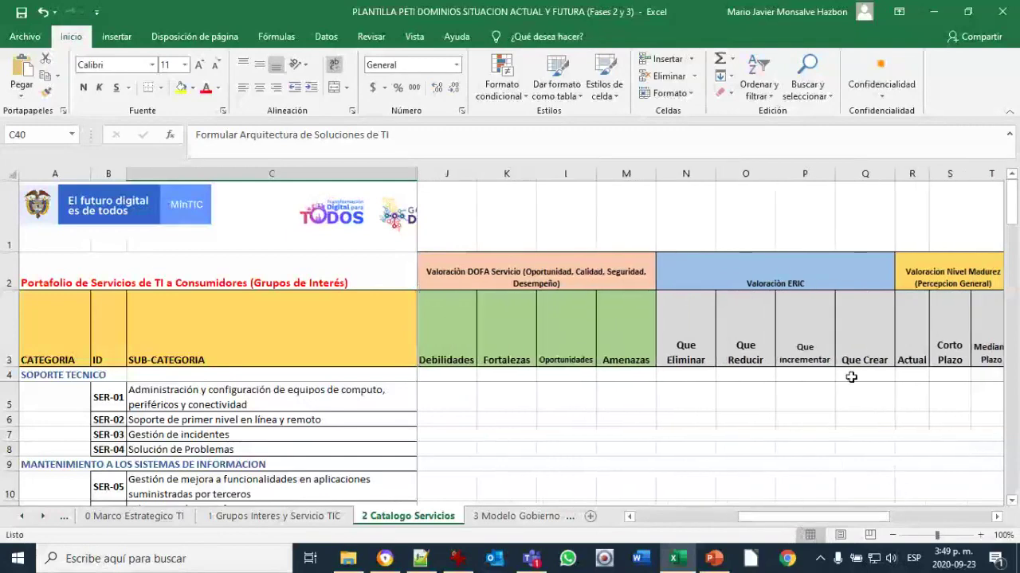
{"action": "left_click", "coordinate": [199, 400]}
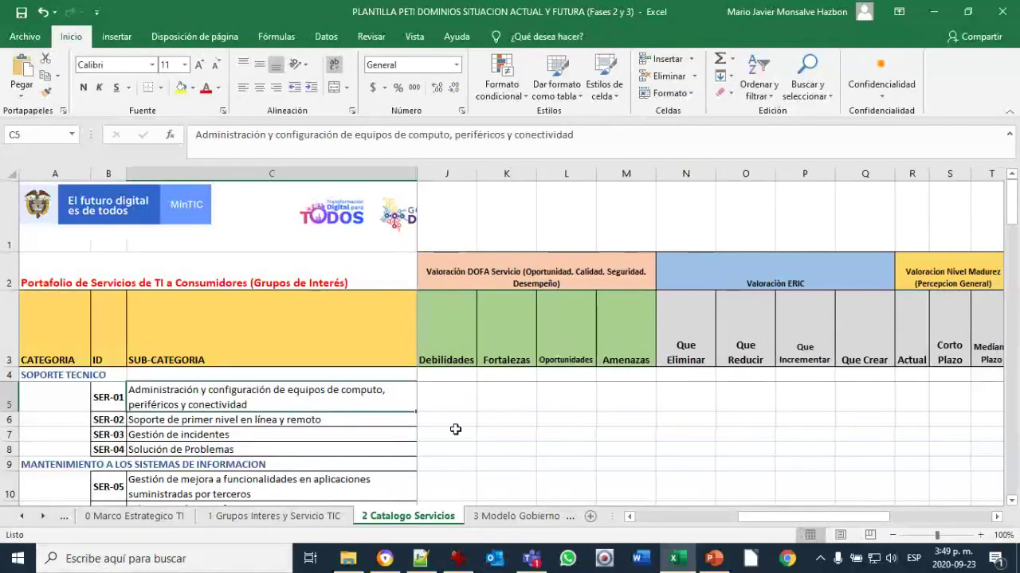
{"action": "left_click", "coordinate": [507, 396]}
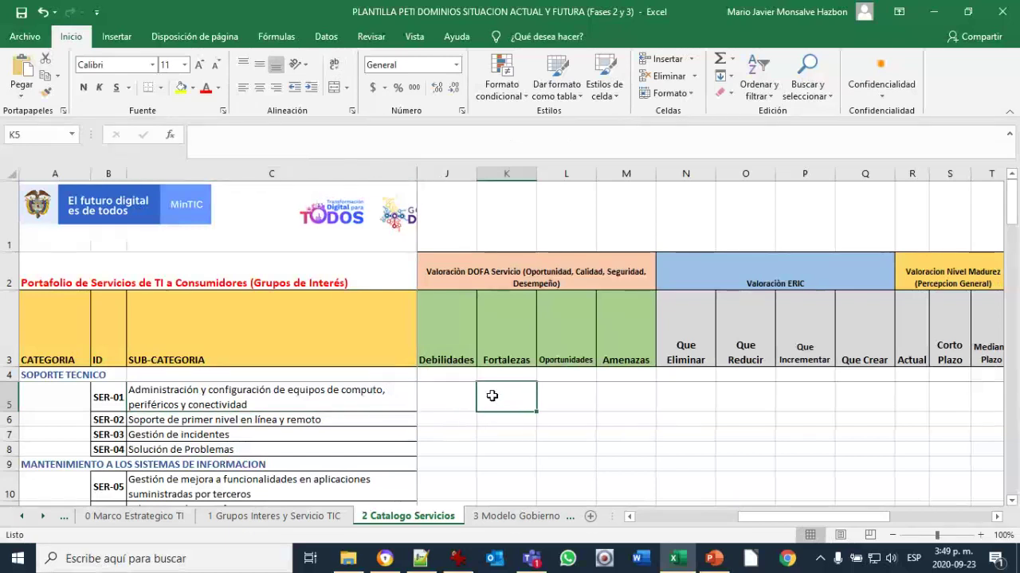
{"action": "type", "text": "ok"}
{"action": "key", "text": "Return"}
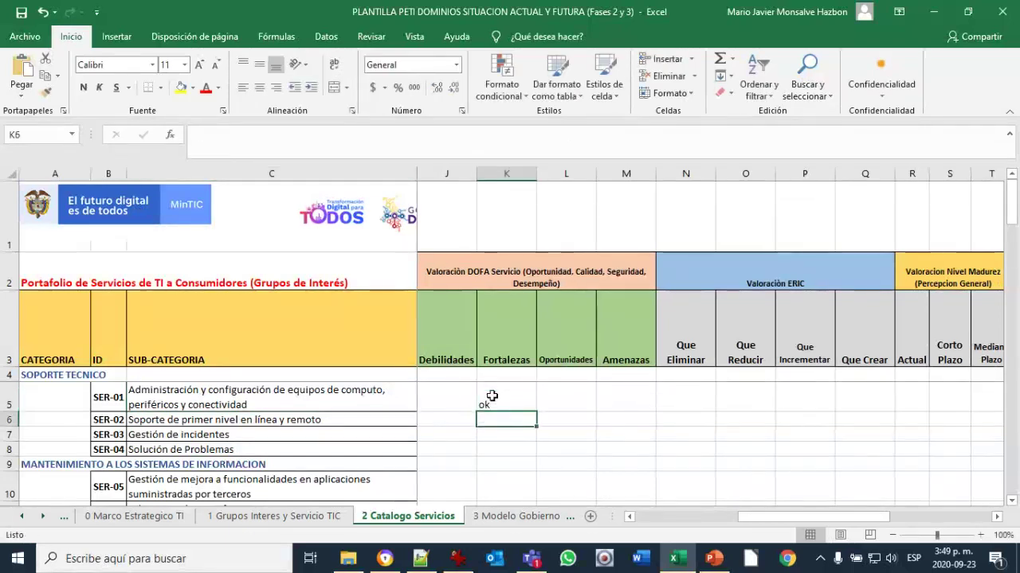
Enter "Regustro de activos" under Que Crear in the ERIC valuation of service SER-01
{"action": "left_click", "coordinate": [492, 396]}
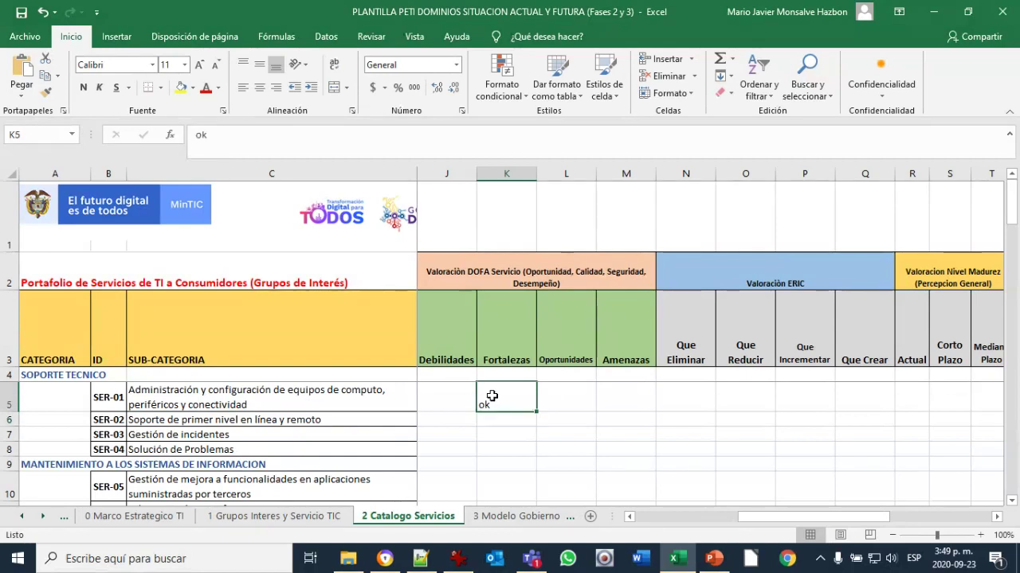
{"action": "key", "text": "Right"}
{"action": "key", "text": "Right"}
{"action": "key", "text": "Right"}
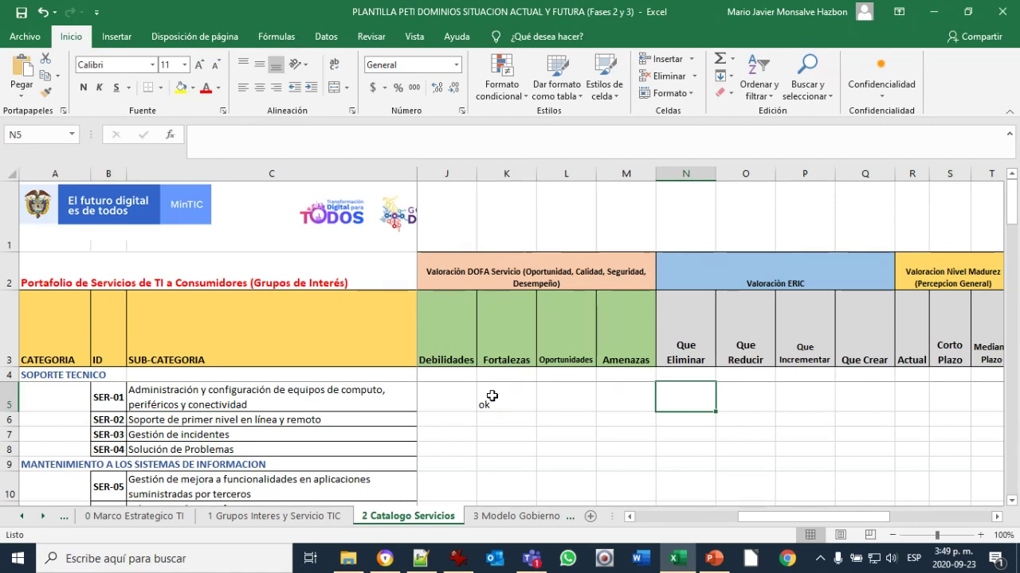
{"action": "key", "text": "Right"}
{"action": "key", "text": "Right"}
{"action": "key", "text": "Right"}
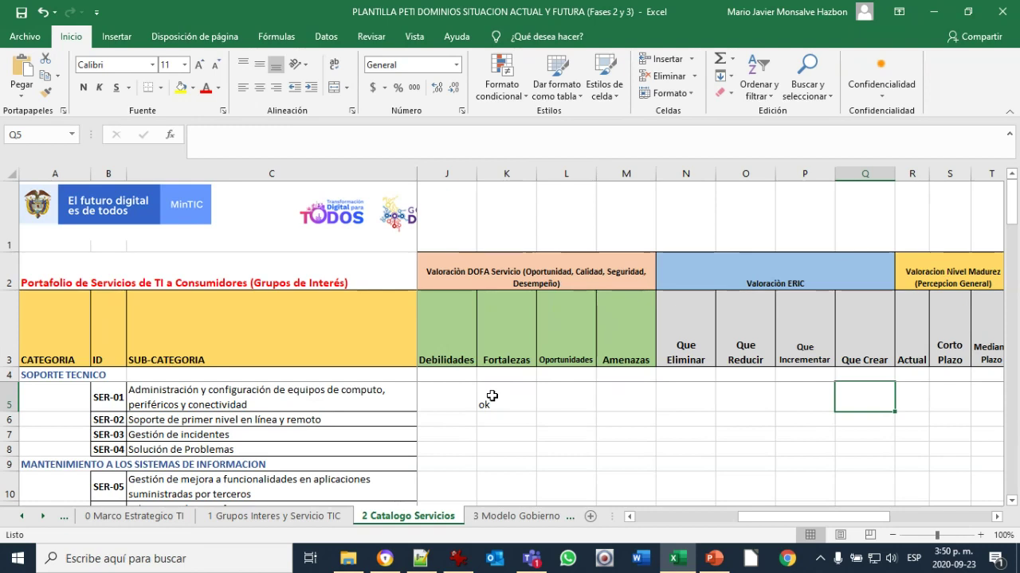
{"action": "type", "text": "rEGUS"}
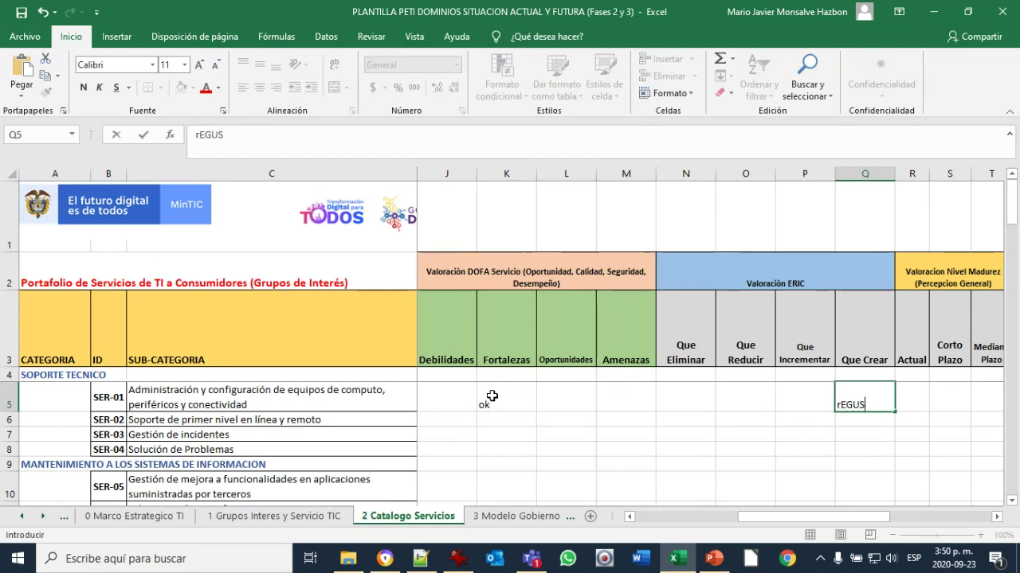
{"action": "type", "text": "TRO de a"}
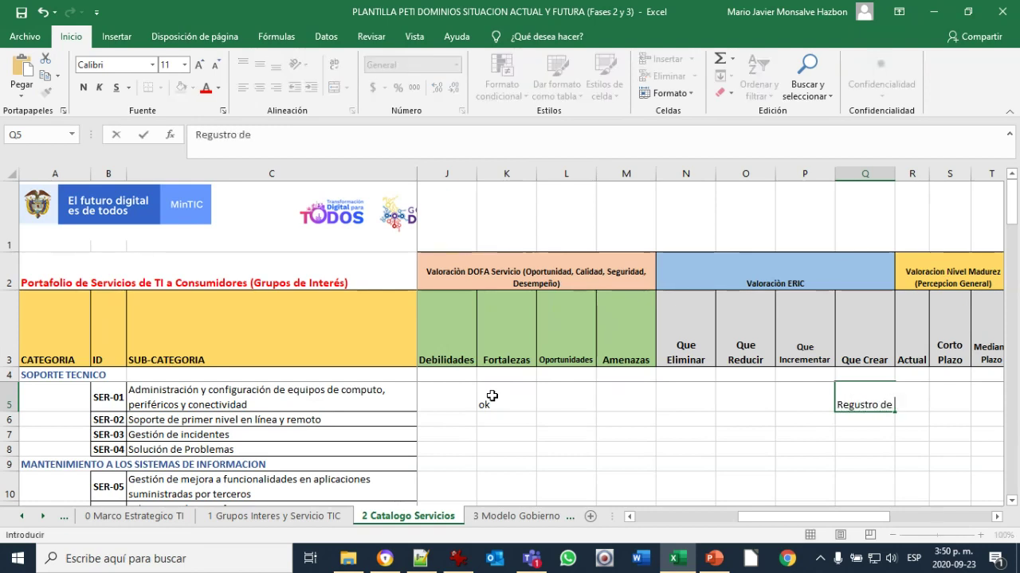
{"action": "type", "text": "ctivos"}
{"action": "key", "text": "Return"}
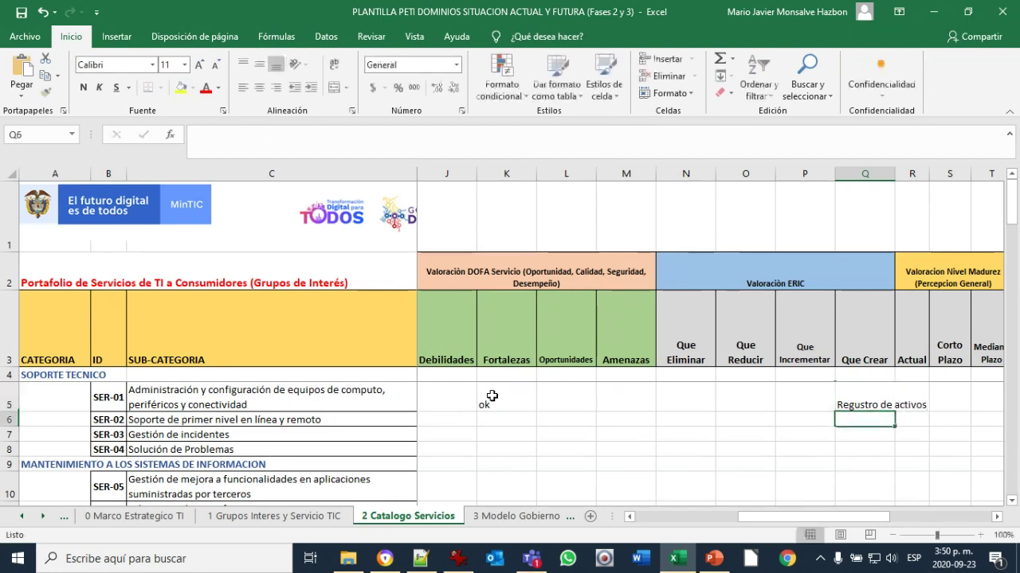
{"action": "key", "text": "Up"}
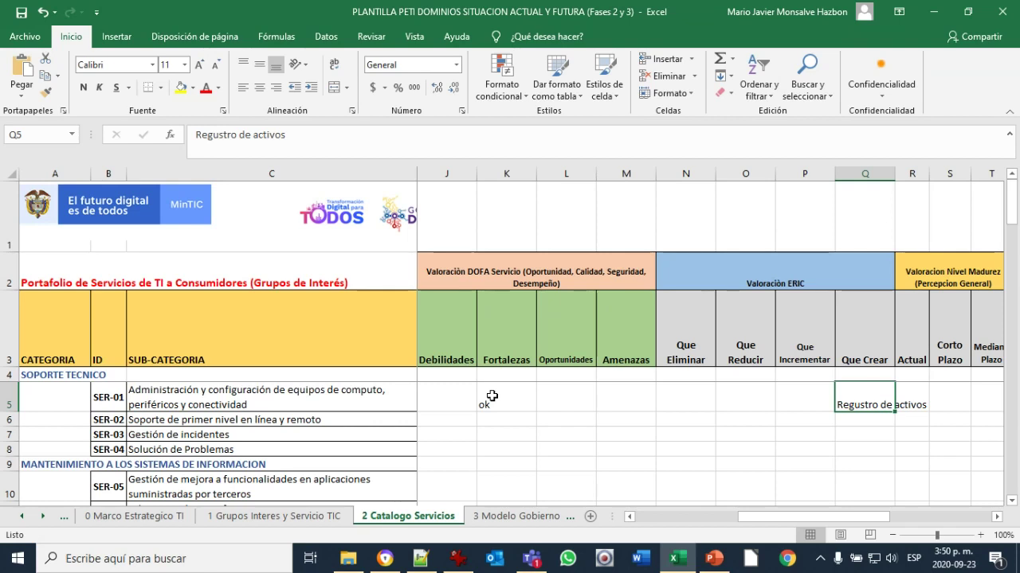
{"action": "key", "text": "Right"}
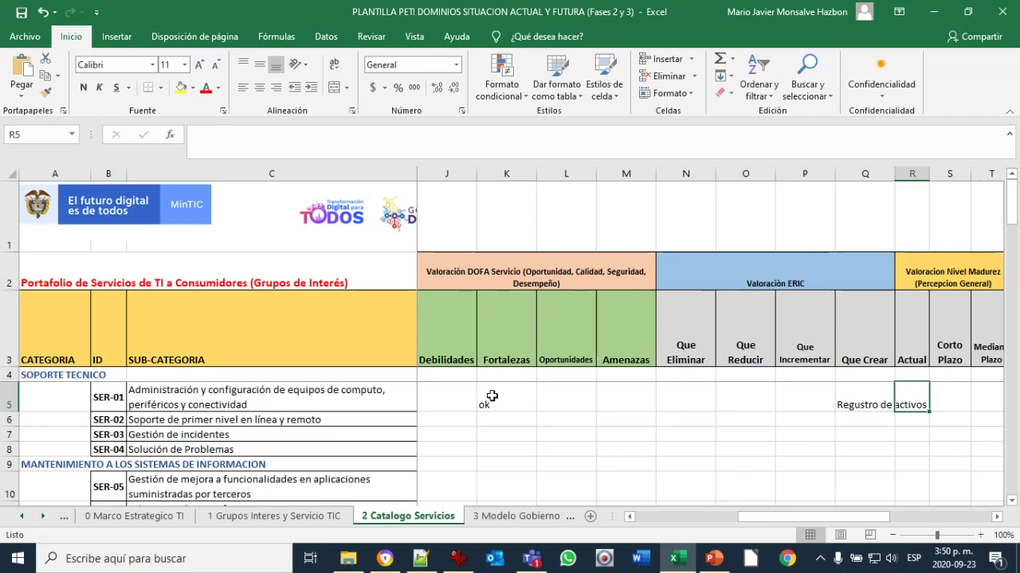
Go through the following sheets to Modelo Madurez and examine the six maturity level definitions
{"action": "left_click", "coordinate": [570, 519]}
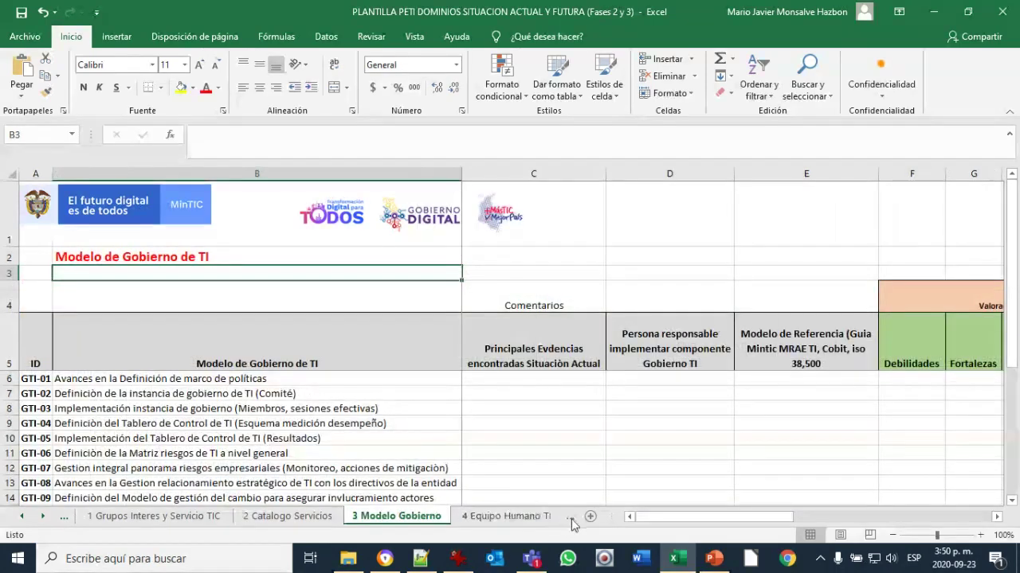
{"action": "left_click", "coordinate": [571, 519]}
{"action": "left_click", "coordinate": [567, 521]}
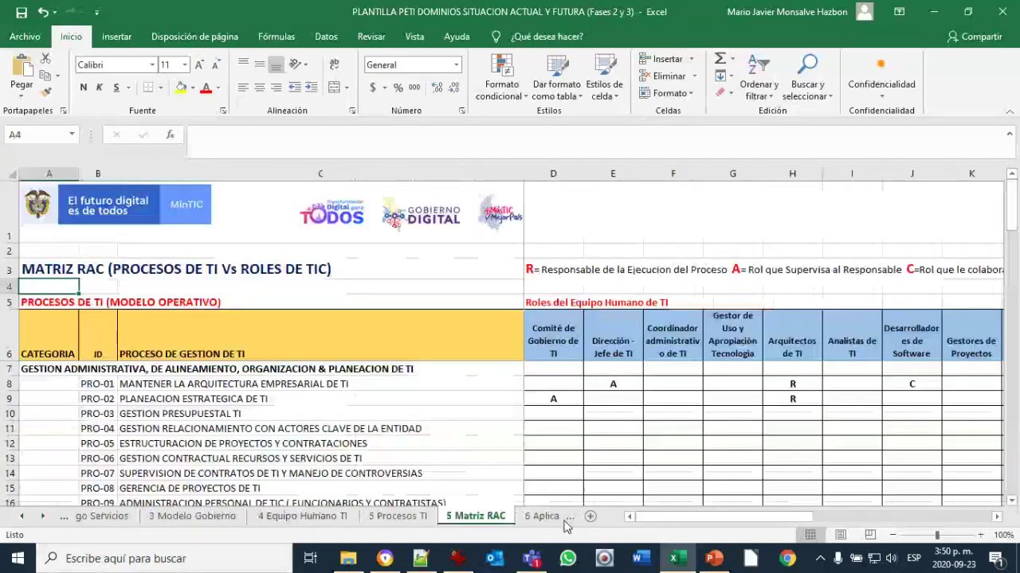
{"action": "left_click", "coordinate": [567, 521]}
{"action": "left_click", "coordinate": [567, 521]}
{"action": "left_click", "coordinate": [567, 520]}
{"action": "left_click", "coordinate": [568, 521]}
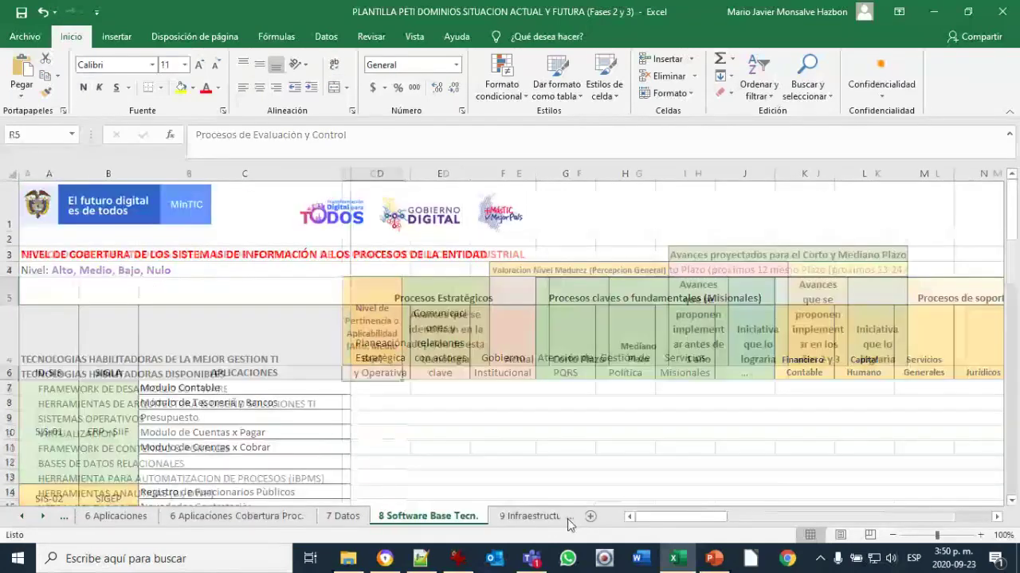
{"action": "left_click", "coordinate": [567, 519]}
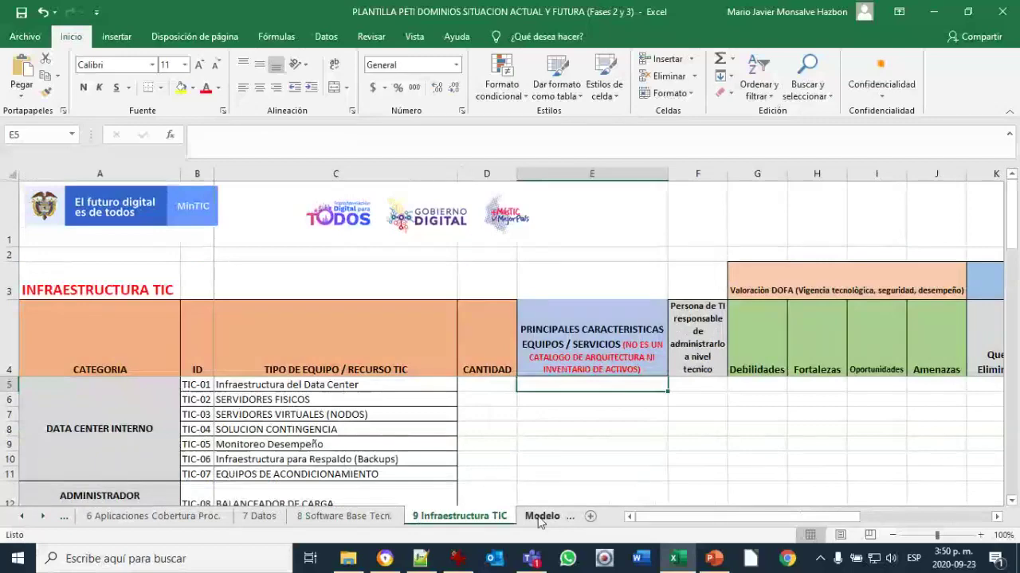
{"action": "left_click", "coordinate": [538, 516]}
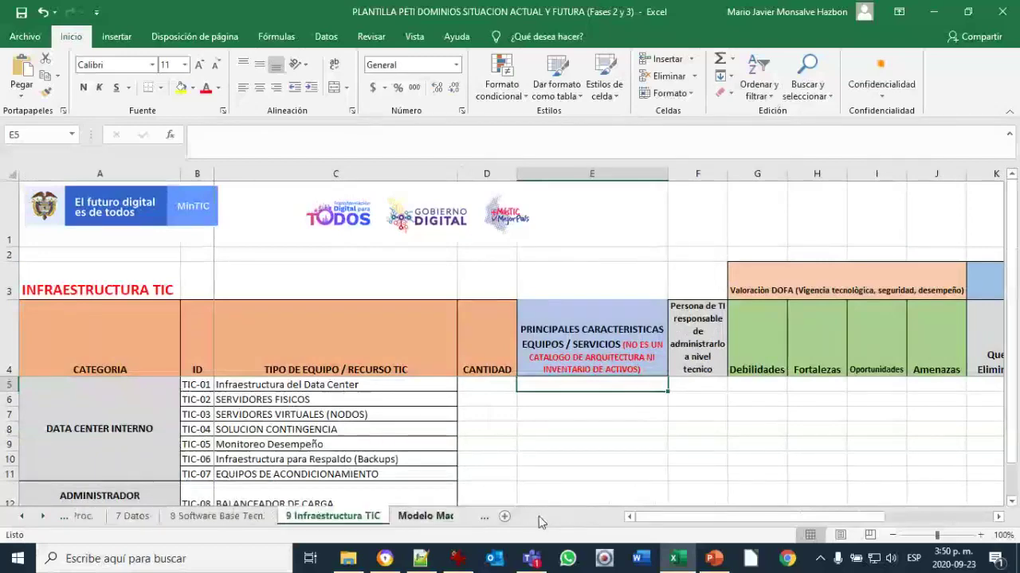
{"action": "scroll", "coordinate": [544, 404], "scroll_direction": "down", "scroll_amount": 3}
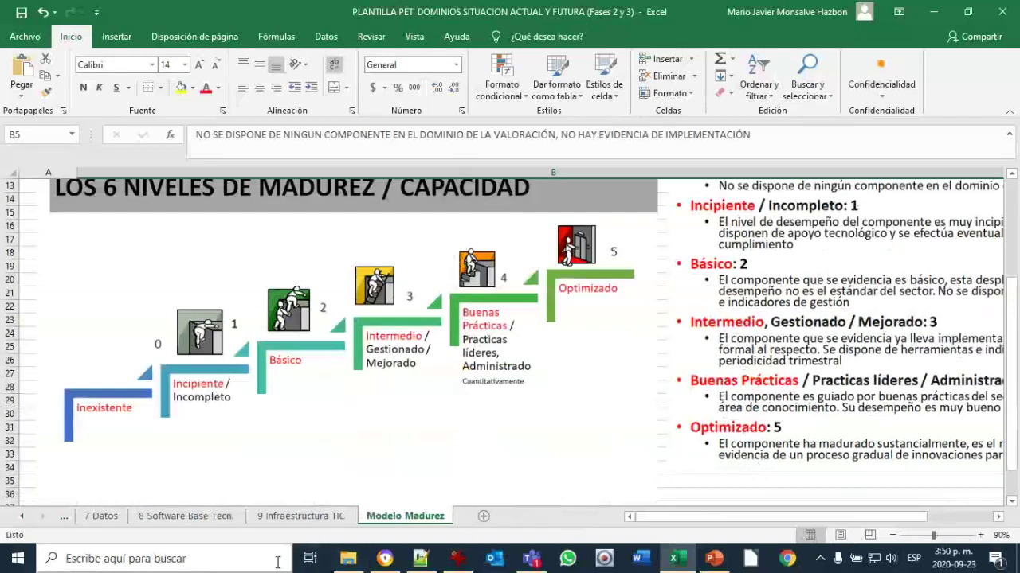
Return to the 2 Catalogo Servicios sheet and rate SER-01's maturity as Actual 1, Corto Plazo 2 and Mediano Plazo 2
{"action": "left_click", "coordinate": [24, 517]}
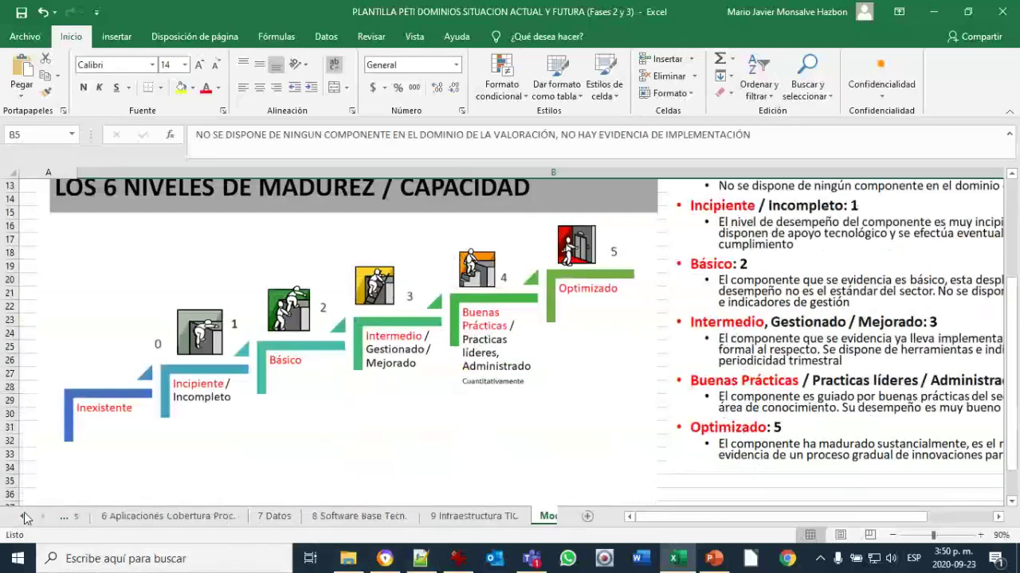
{"action": "left_click", "coordinate": [24, 516]}
{"action": "left_click", "coordinate": [24, 514]}
{"action": "left_click", "coordinate": [24, 514]}
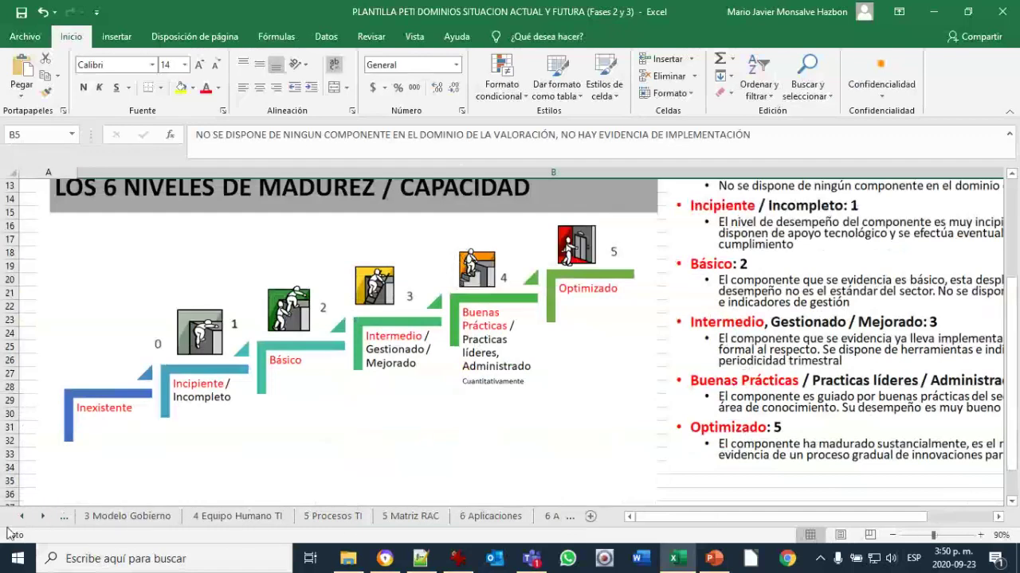
{"action": "left_click", "coordinate": [22, 518]}
{"action": "left_click", "coordinate": [167, 519]}
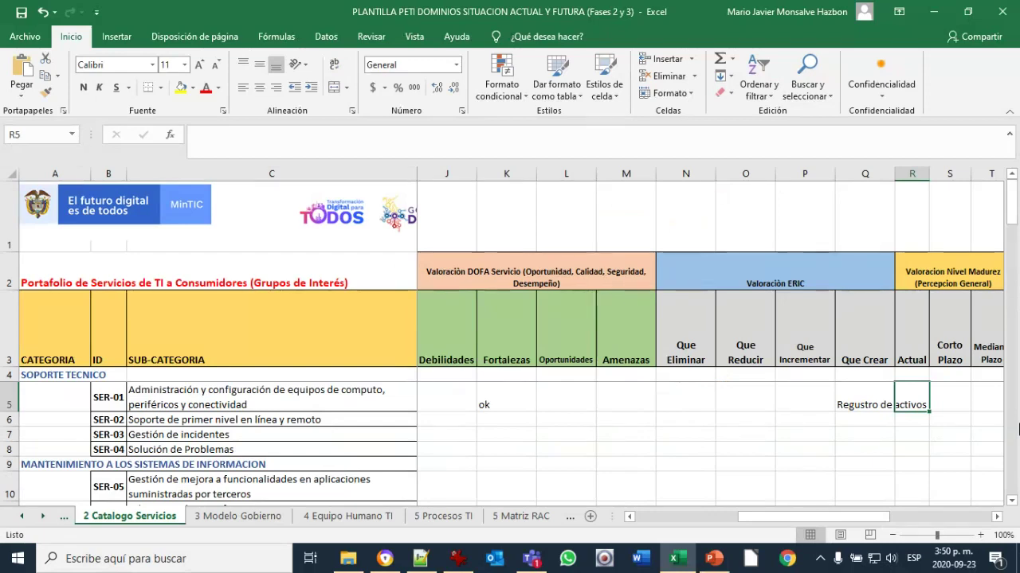
{"action": "type", "text": "1"}
{"action": "key", "text": "Tab"}
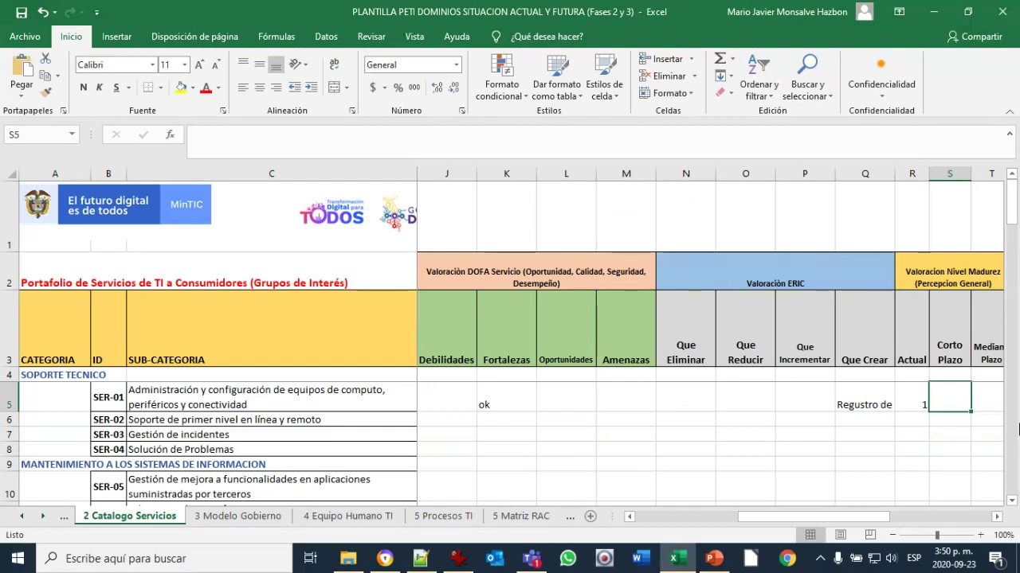
{"action": "type", "text": "2"}
{"action": "key", "text": "Tab"}
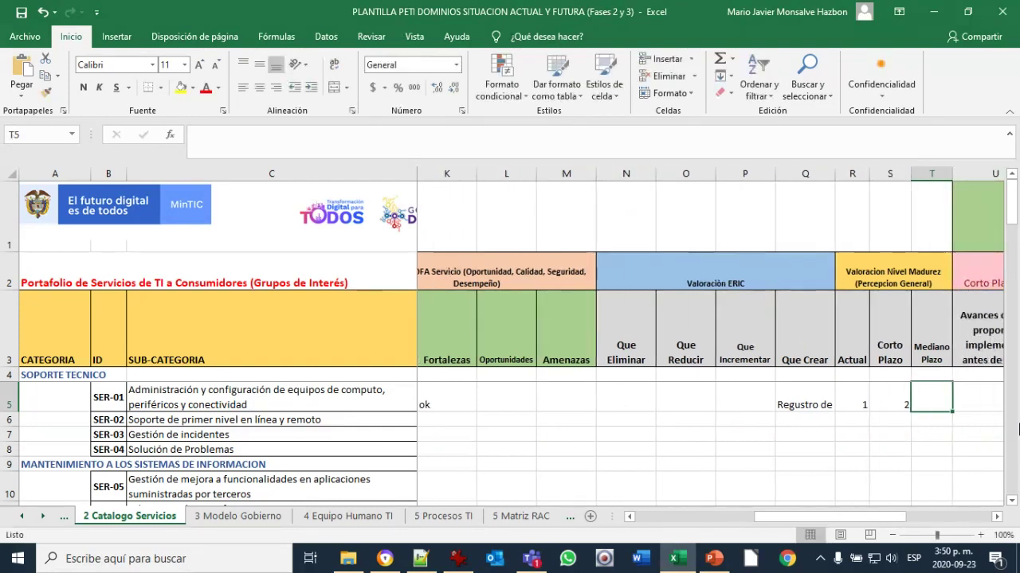
{"action": "type", "text": "2"}
{"action": "key", "text": "Tab"}
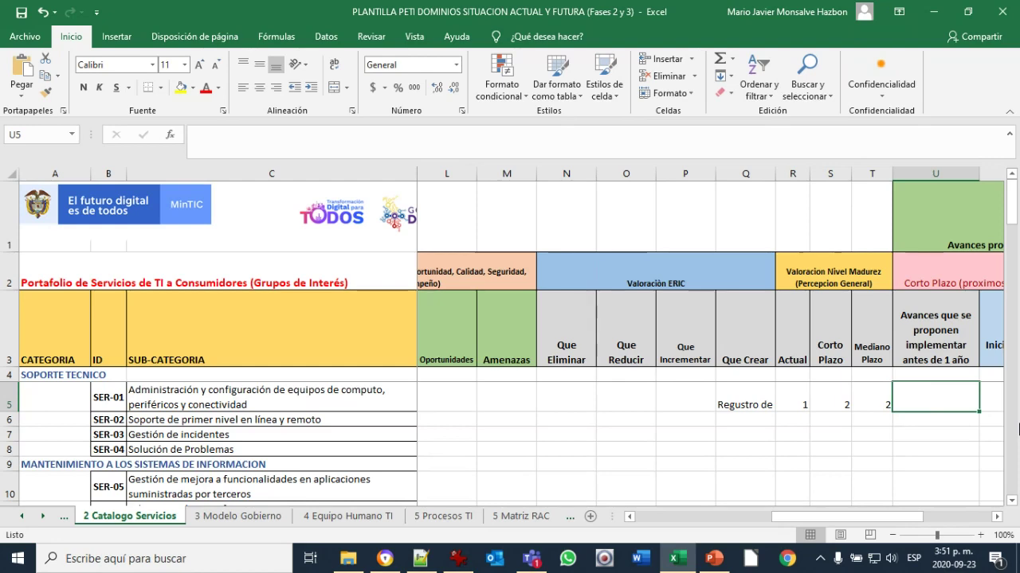
Enter "Agregar un contratista de sopporte" as SER-01's proposed advance to implement within one year
{"action": "type", "text": "Agregar"}
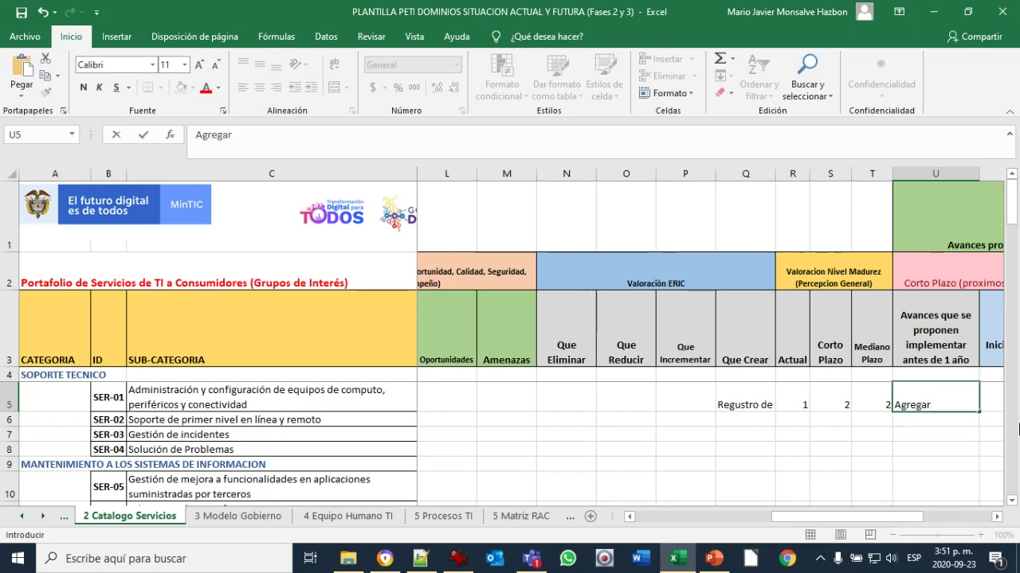
{"action": "type", "text": " un contratis"}
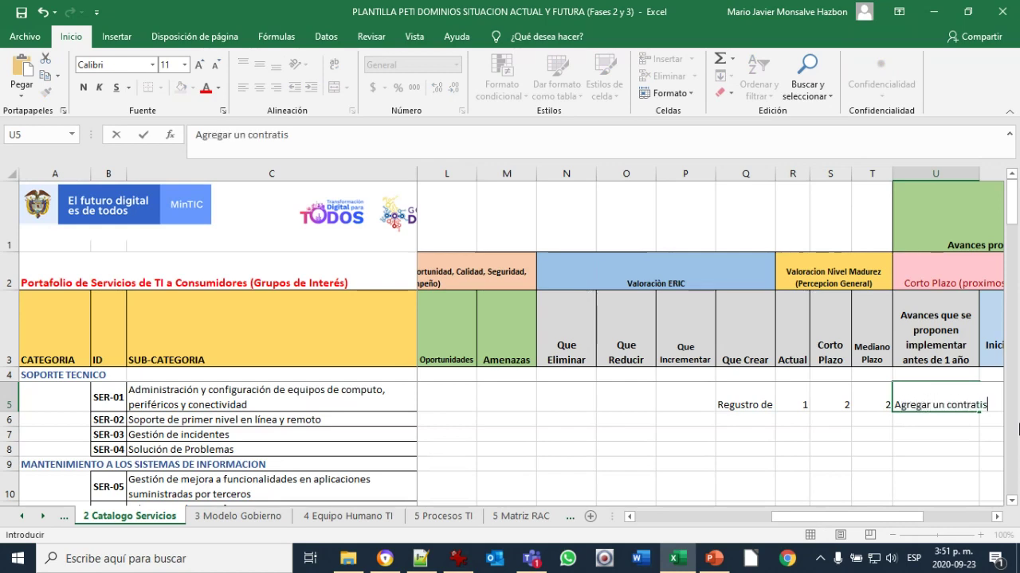
{"action": "type", "text": "ta de sop"}
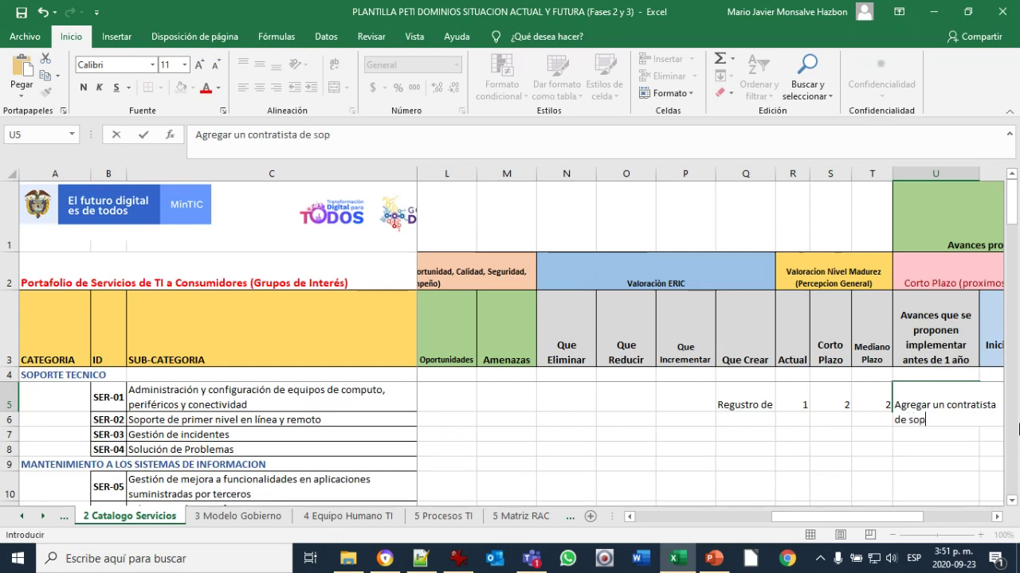
{"action": "type", "text": "orte"}
{"action": "key", "text": "Return"}
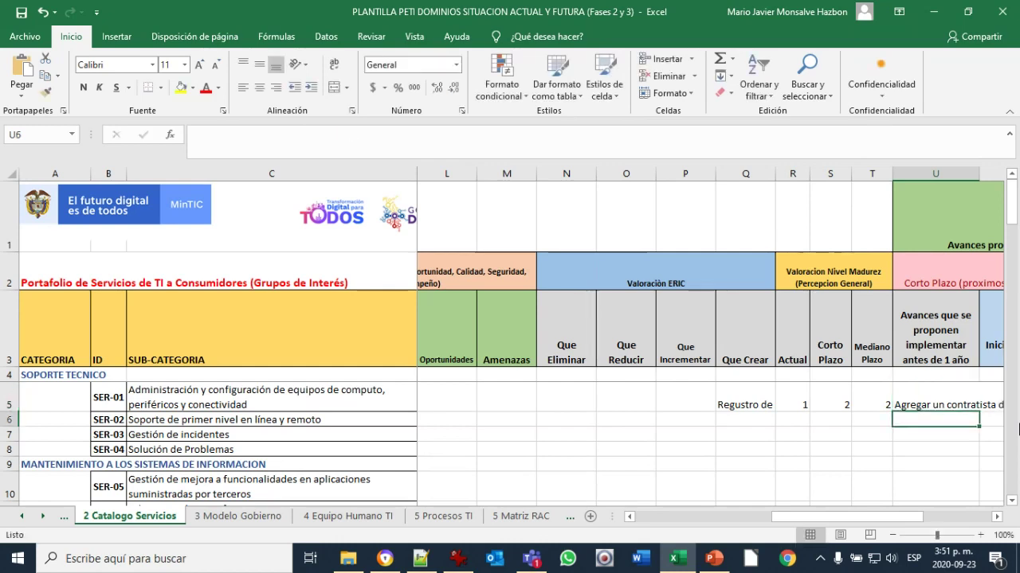
{"action": "key", "text": "Up"}
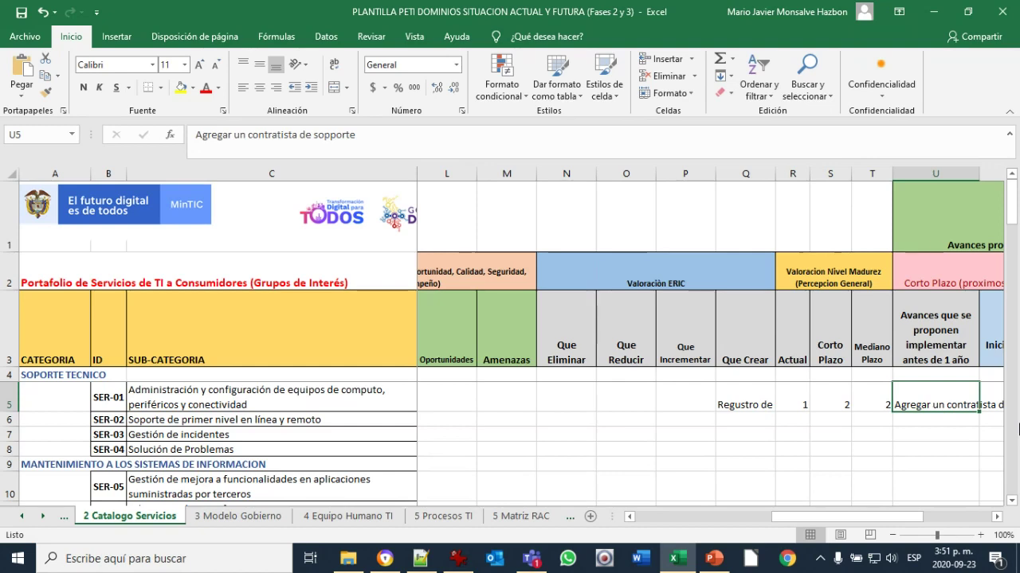
Enter "Implemtarl" under Que Crear in the ERIC valuation of service SER-04
{"action": "key", "text": "Down"}
{"action": "key", "text": "Left"}
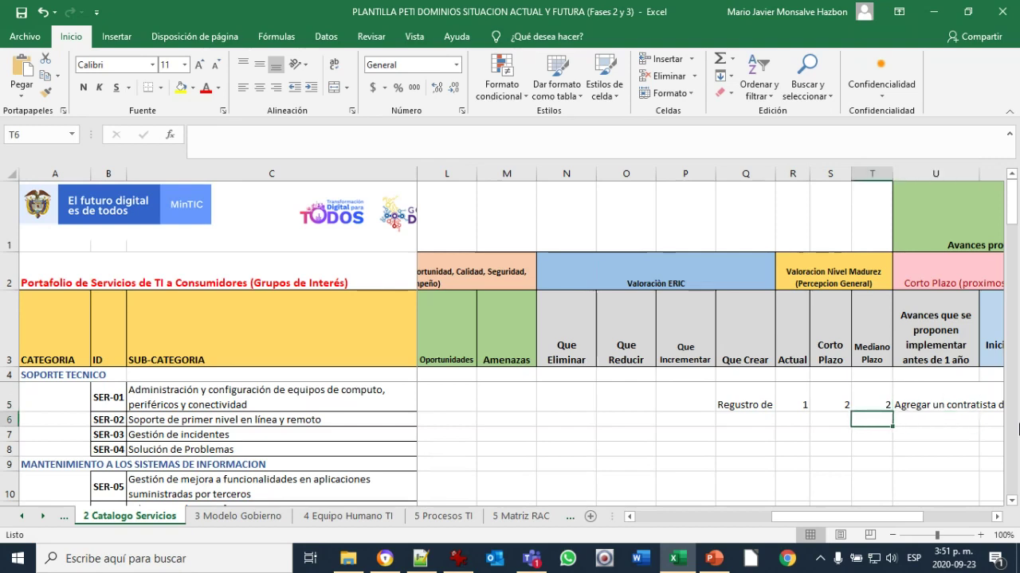
{"action": "key", "text": "Down"}
{"action": "key", "text": "Down"}
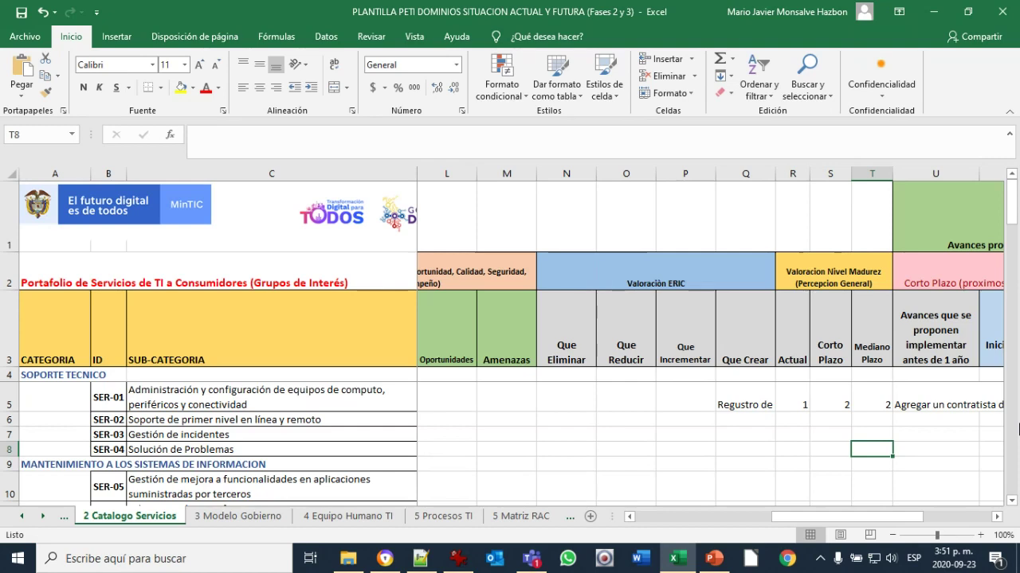
{"action": "key", "text": "Left"}
{"action": "key", "text": "Left"}
{"action": "key", "text": "Left"}
{"action": "key", "text": "Left"}
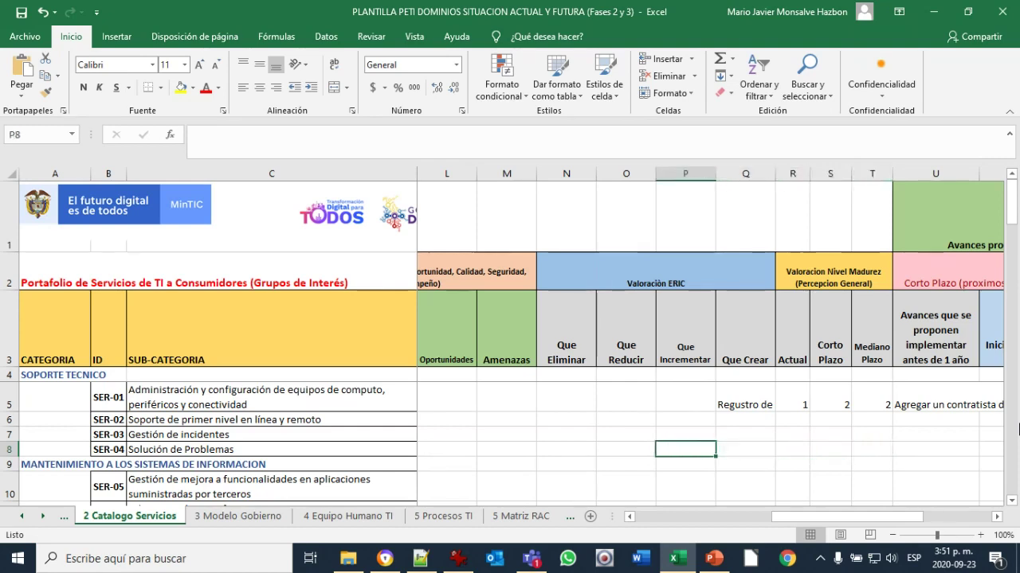
{"action": "key", "text": "Right"}
{"action": "type", "text": "Implem"}
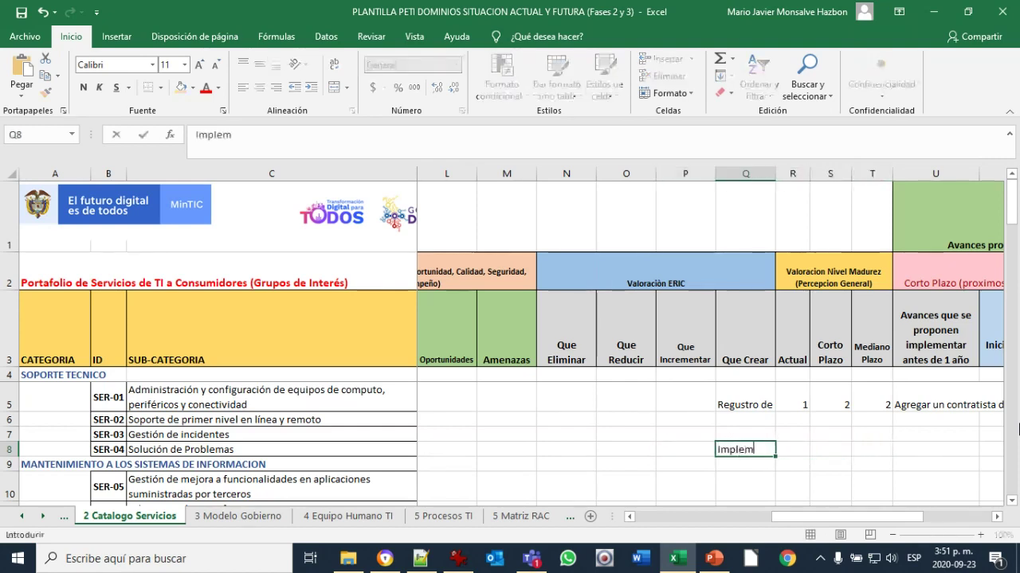
{"action": "type", "text": "tarl"}
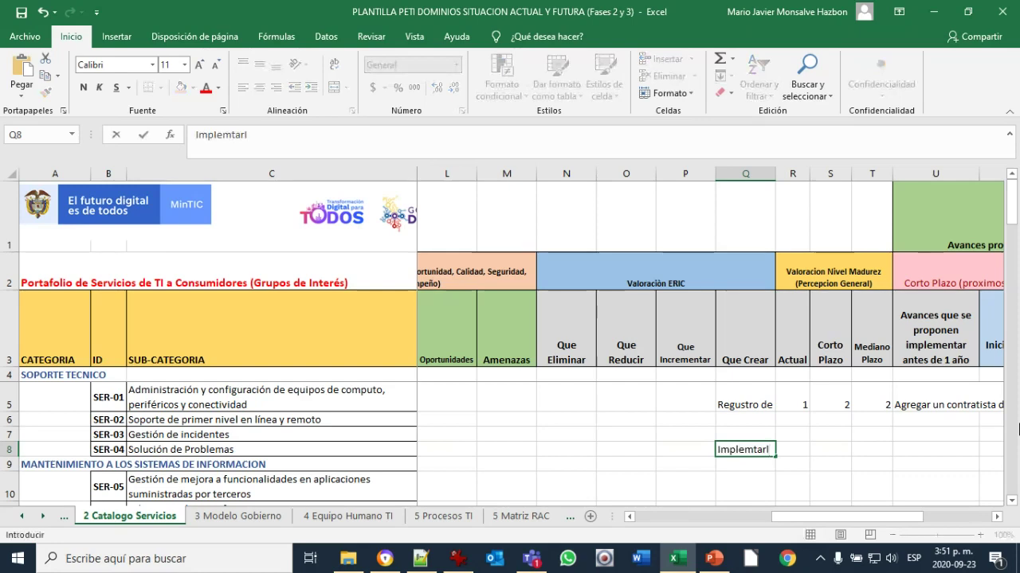
{"action": "key", "text": "ctrl+Return"}
Rate SER-04's maturity as Actual 0, Corto Plazo 1 and Mediano Plazo 2, and enter "Implemtar" as its proposed advance within one year
{"action": "key", "text": "Right"}
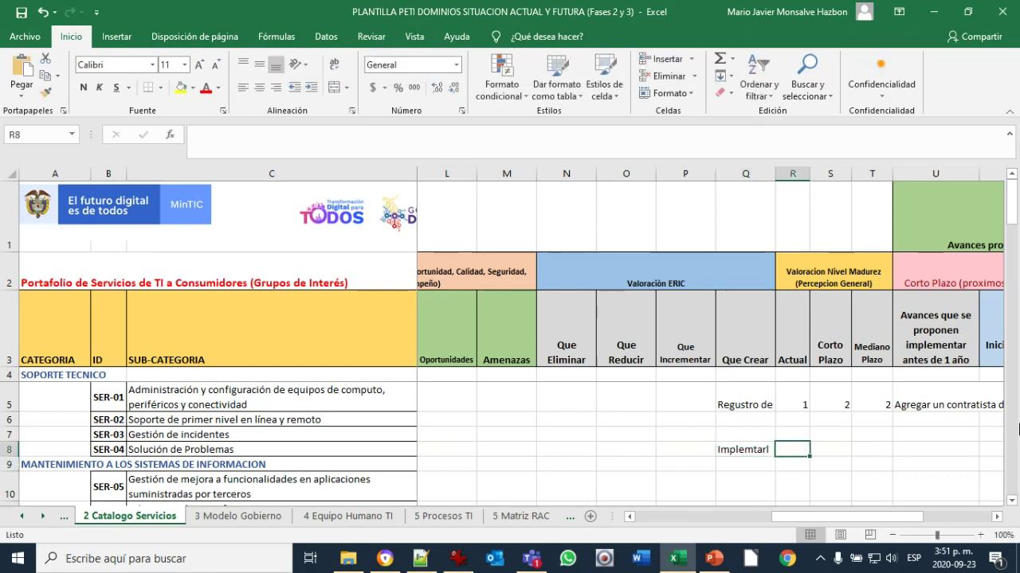
{"action": "type", "text": "0"}
{"action": "key", "text": "Tab"}
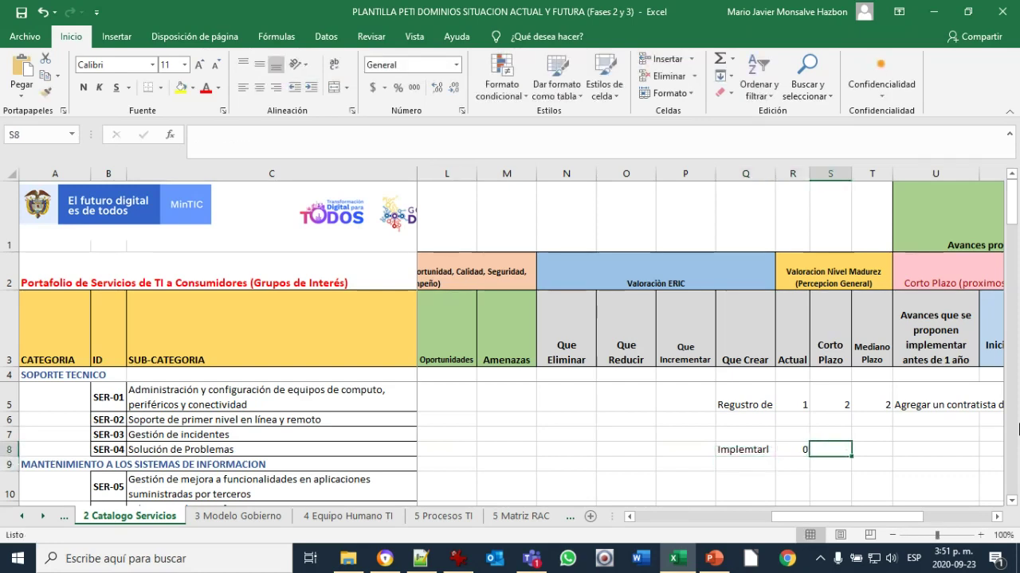
{"action": "type", "text": "1"}
{"action": "key", "text": "Tab"}
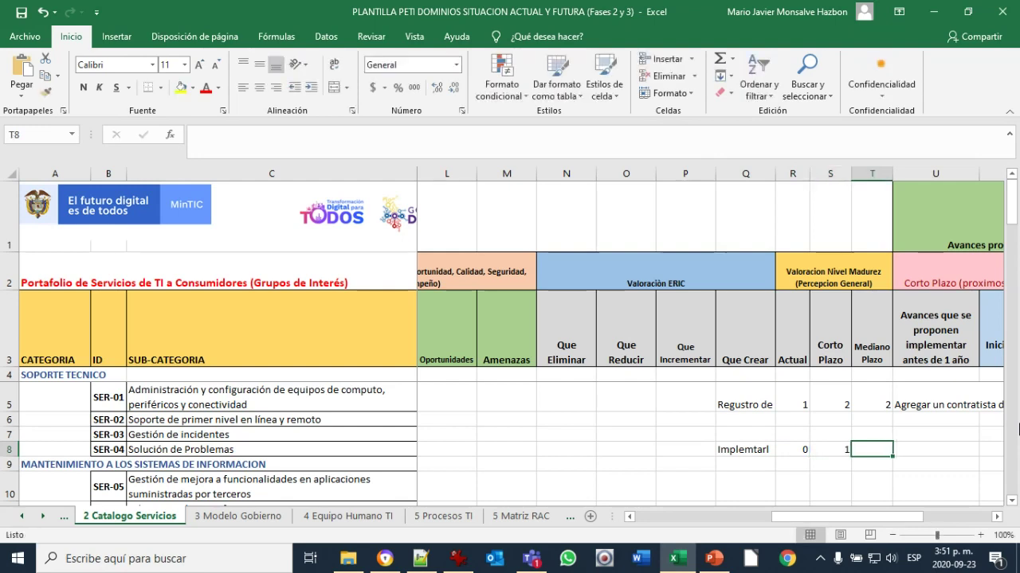
{"action": "type", "text": "2"}
{"action": "key", "text": "Tab"}
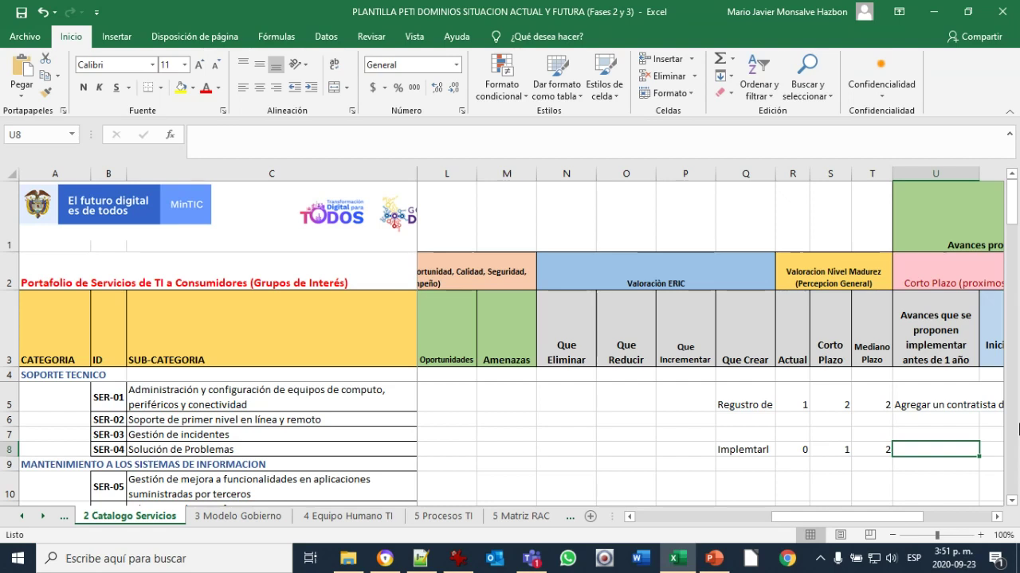
{"action": "type", "text": "Implemtar"}
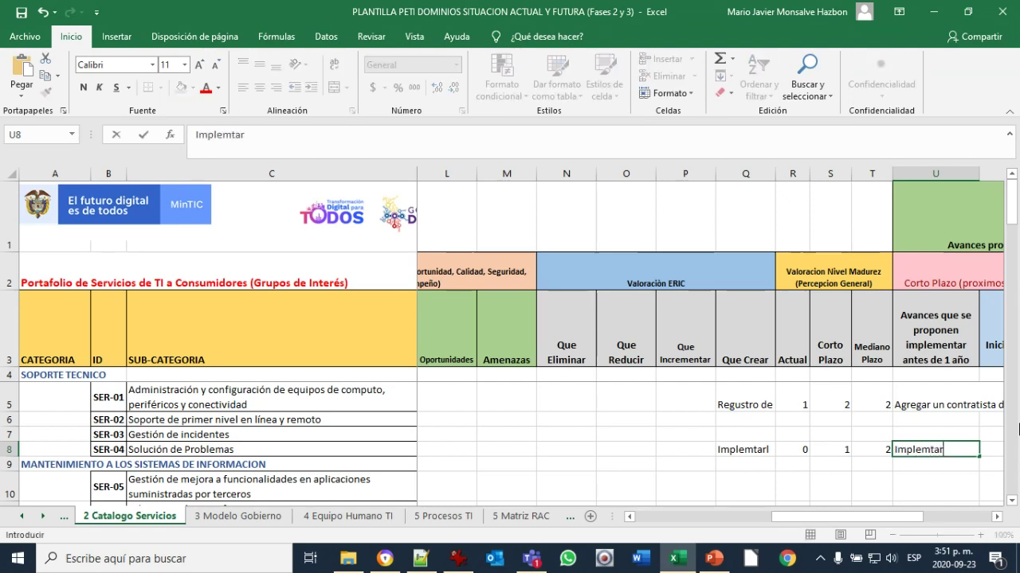
{"action": "key", "text": "Return"}
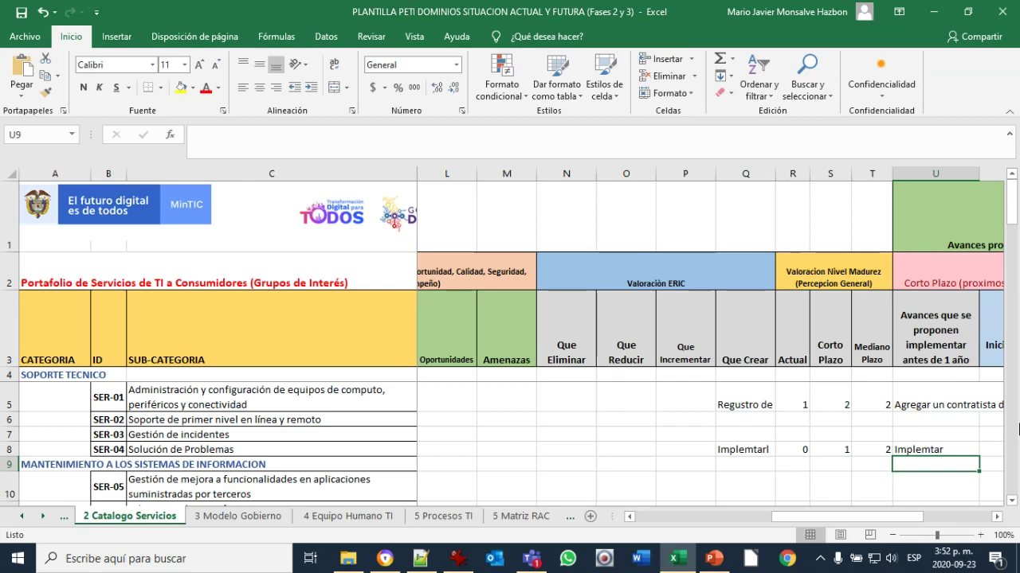
Review the catalog's remaining services down to the infrastructure category, and the initiative and years 2 and 3 advance columns
{"action": "key", "text": "Up"}
{"action": "key", "text": "Up"}
{"action": "key", "text": "Up"}
{"action": "key", "text": "Up"}
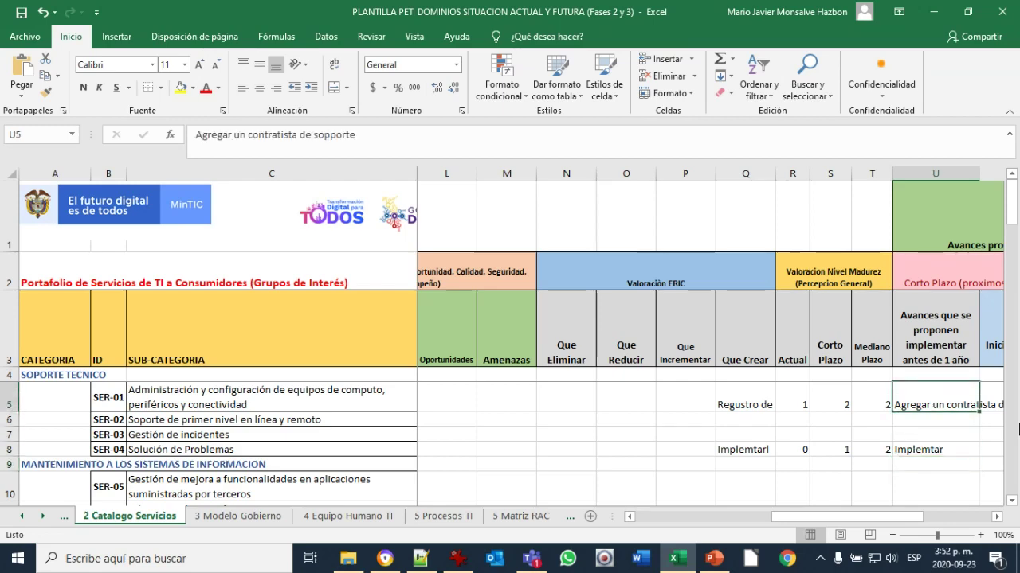
{"action": "key", "text": "Down"}
{"action": "key", "text": "Down"}
{"action": "key", "text": "Down"}
{"action": "key", "text": "Down"}
{"action": "key", "text": "Down"}
{"action": "key", "text": "Down"}
{"action": "key", "text": "Down"}
{"action": "key", "text": "Down"}
{"action": "key", "text": "Down"}
{"action": "key", "text": "Down"}
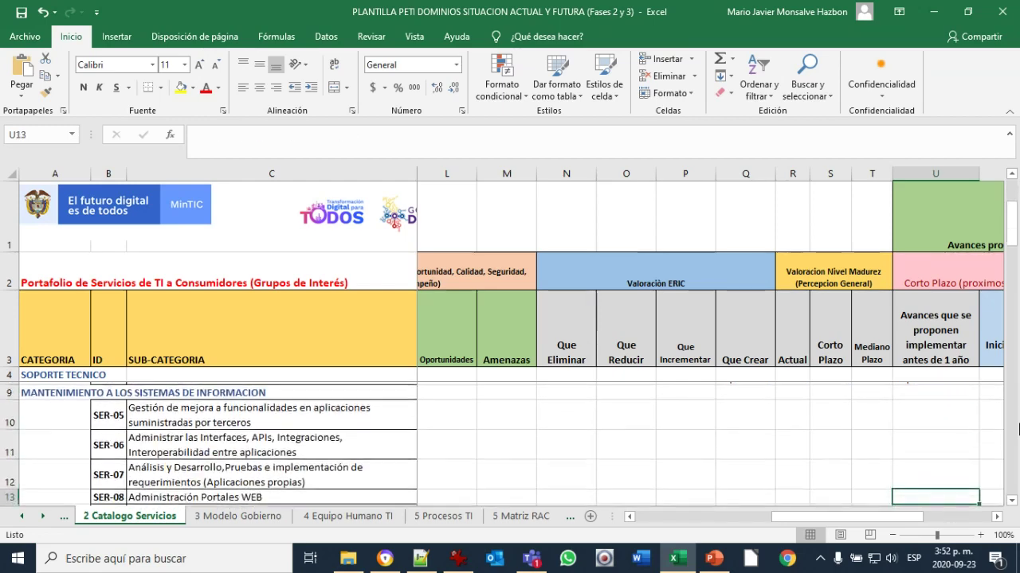
{"action": "key", "text": "Down"}
{"action": "key", "text": "Down"}
{"action": "key", "text": "Down"}
{"action": "key", "text": "Down"}
{"action": "key", "text": "Down"}
{"action": "key", "text": "Down"}
{"action": "key", "text": "Down"}
{"action": "key", "text": "Down"}
{"action": "key", "text": "Down"}
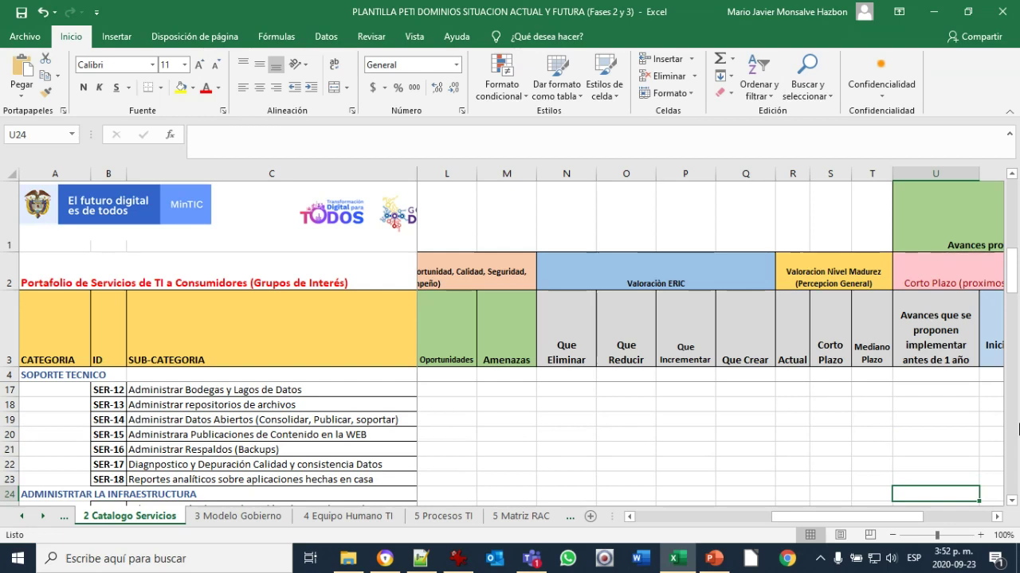
{"action": "key", "text": "Right"}
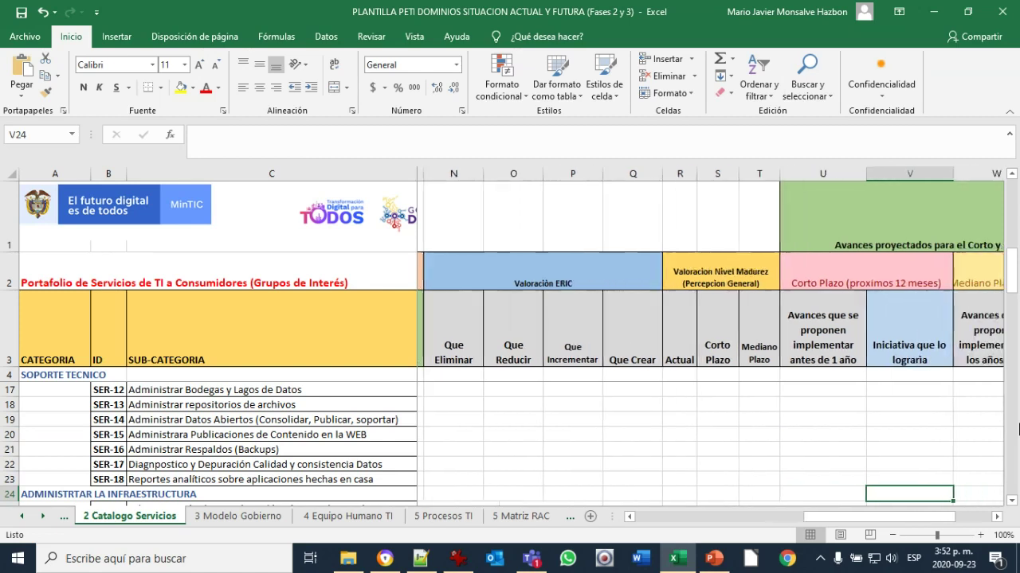
{"action": "key", "text": "Right"}
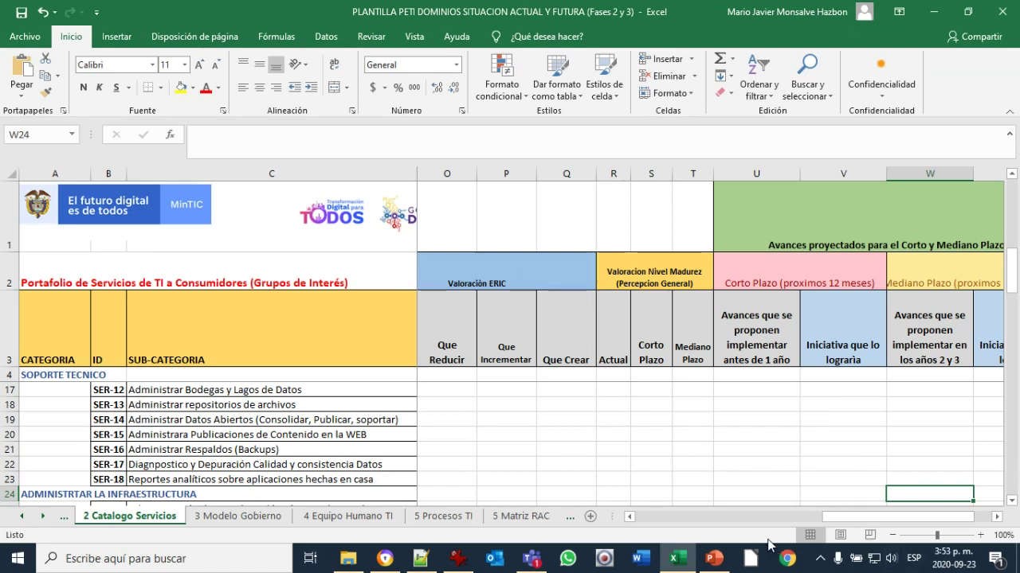
Switch to the PETI Metodología Fase 3 presentation in PowerPoint and look through its earlier slides, going to slide 5 and slide 9
{"action": "mouse_move", "coordinate": [715, 565]}
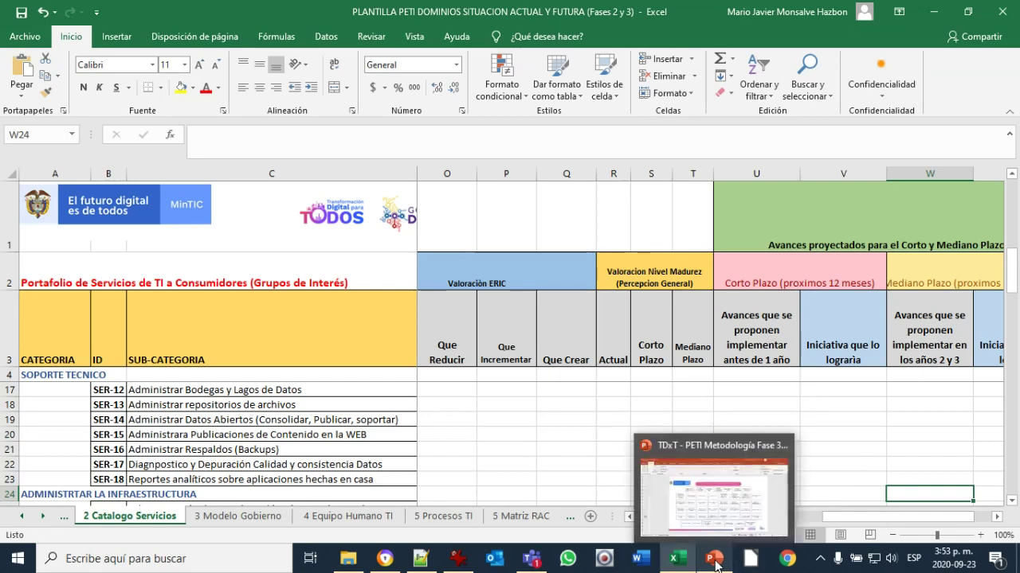
{"action": "left_click", "coordinate": [660, 520]}
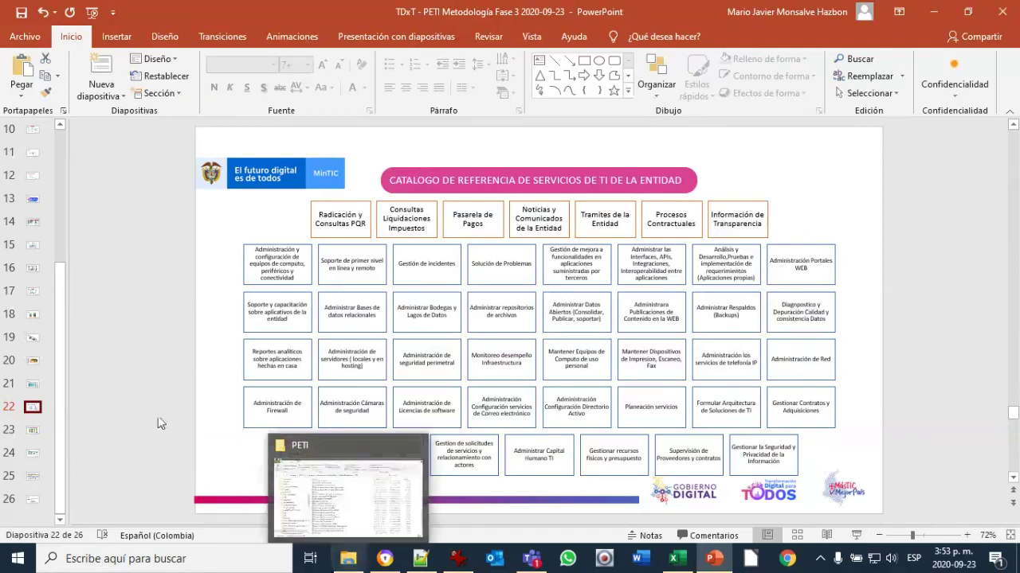
{"action": "left_click_drag", "start_coordinate": [55, 375], "coordinate": [54, 240]}
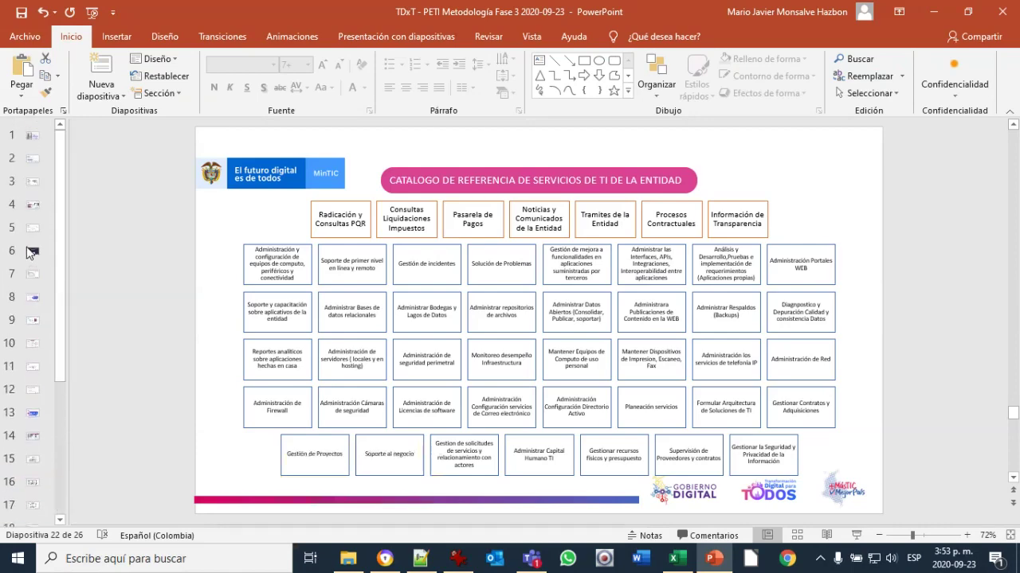
{"action": "left_click", "coordinate": [32, 229]}
{"action": "left_click", "coordinate": [32, 321]}
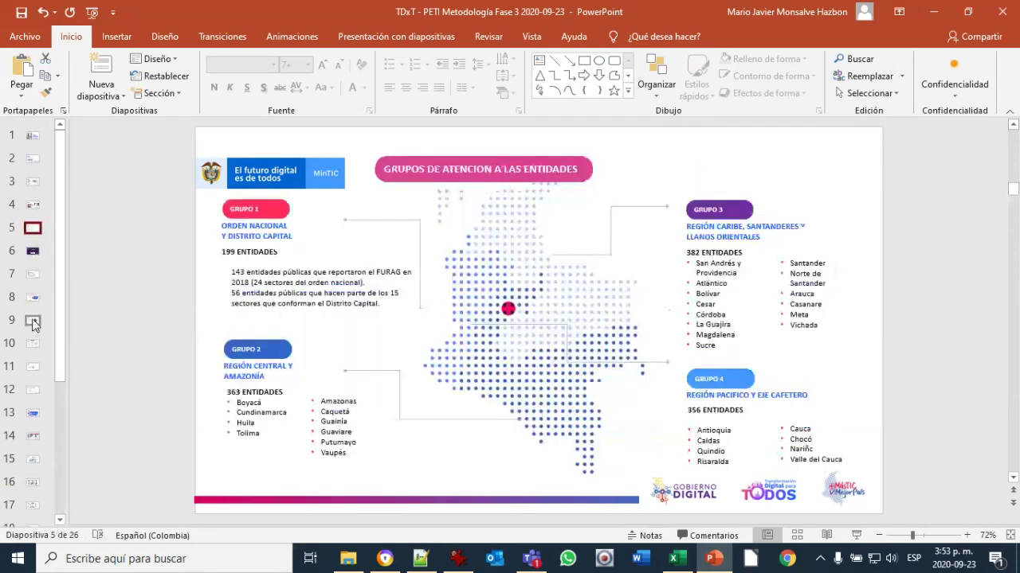